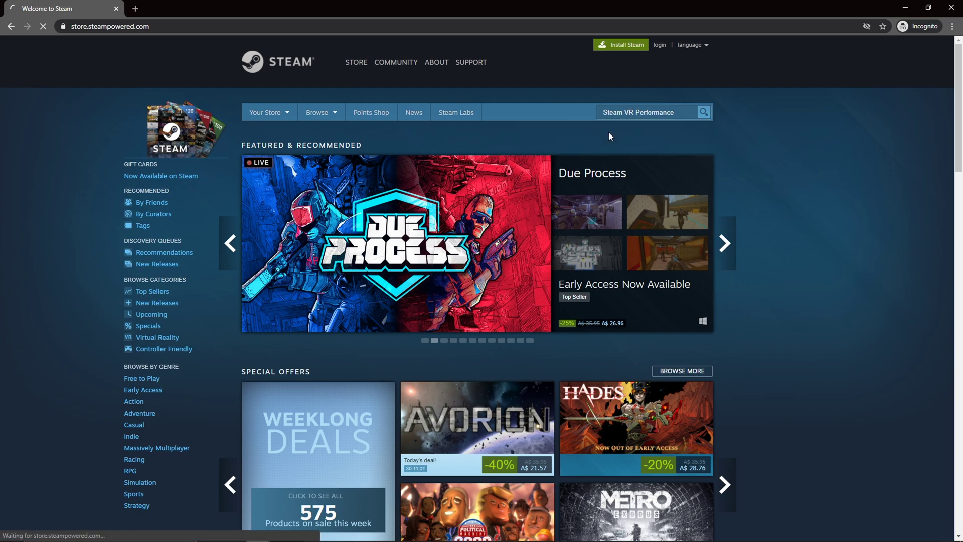
Step: Scroll down the SteamVR Performance Test store page toward the Free install button
{"action": "scroll", "coordinate": [181, 292], "scroll_direction": "down", "scroll_amount": 2}
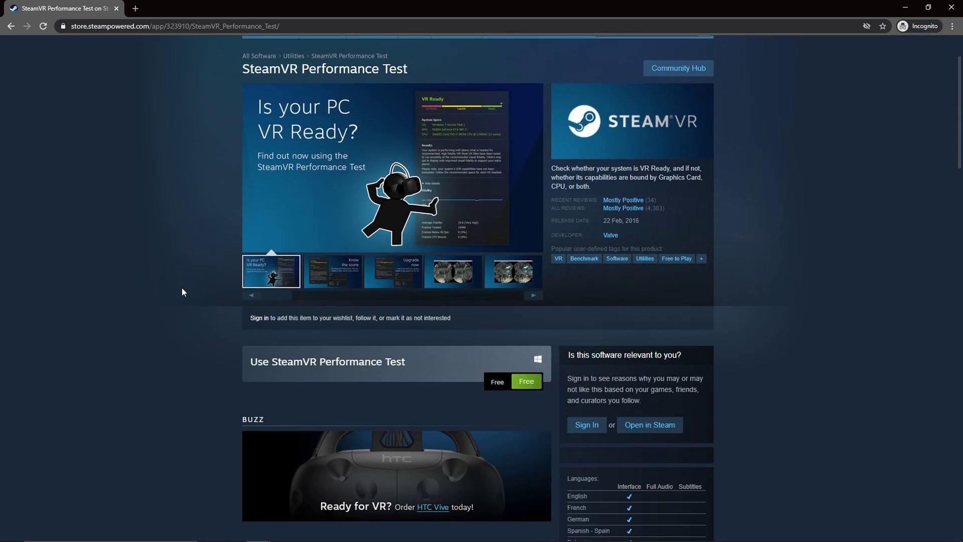
{"action": "scroll", "coordinate": [182, 292], "scroll_direction": "down", "scroll_amount": 1}
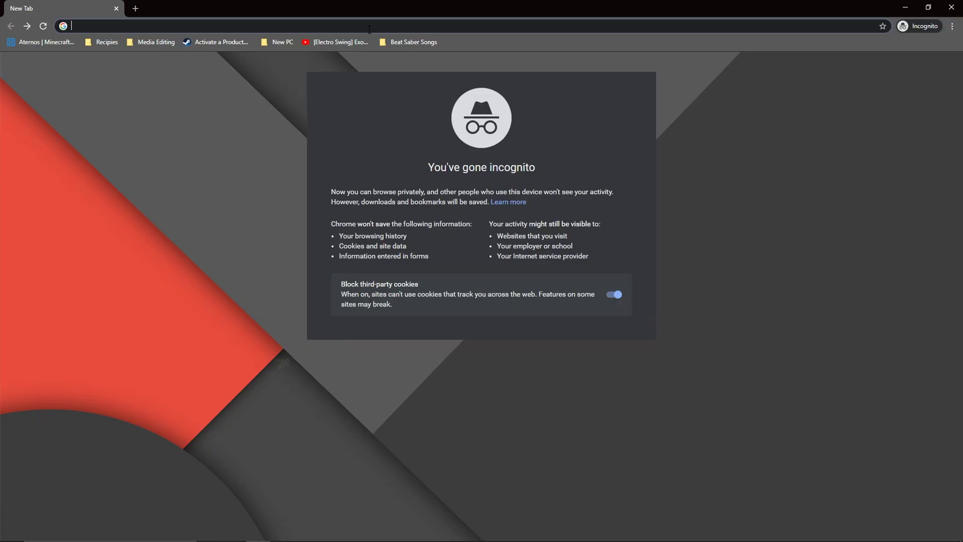
Step: Go to oculus.com/setup and download the Rift S PC software, OculusSetup.exe
{"action": "type", "text": "oculus.com"}
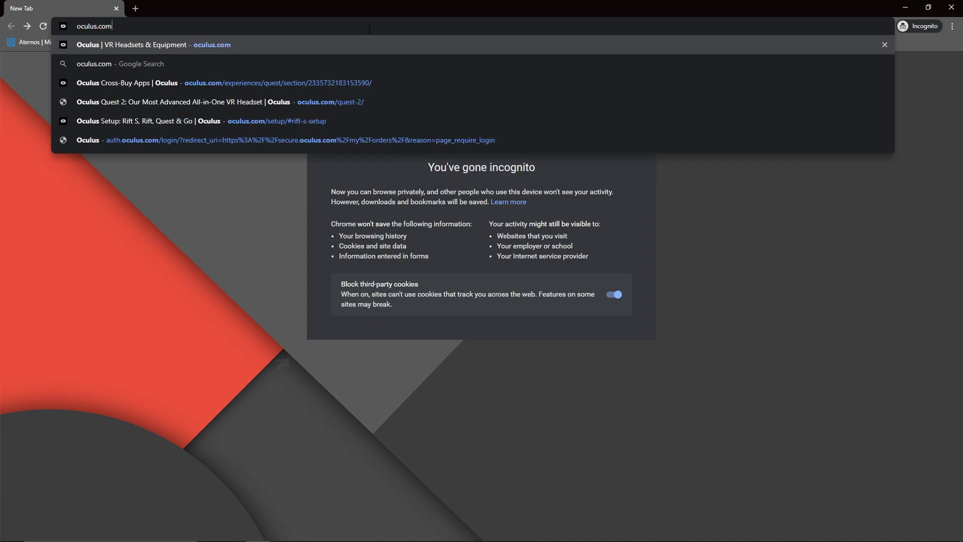
{"action": "type", "text": "/setup"}
{"action": "key", "text": "Return"}
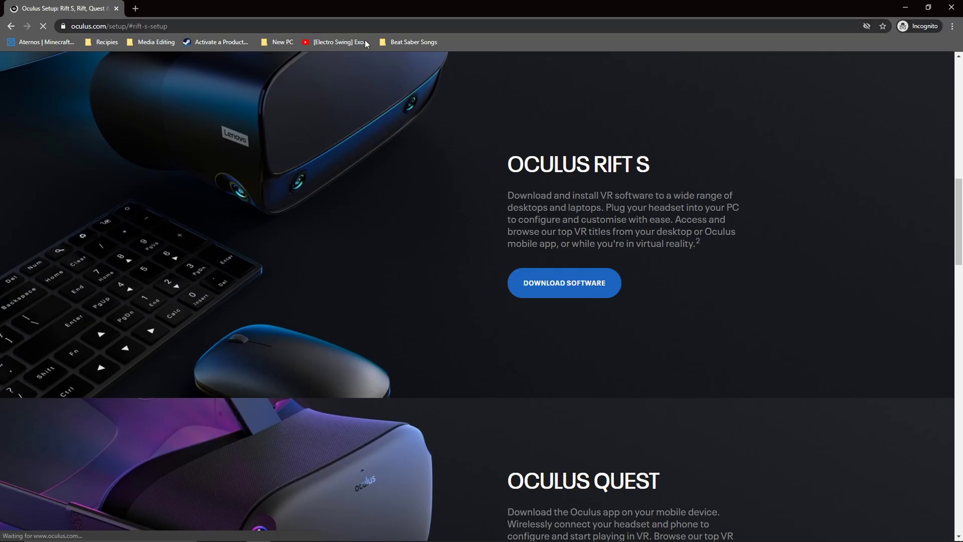
{"action": "left_click", "coordinate": [574, 286]}
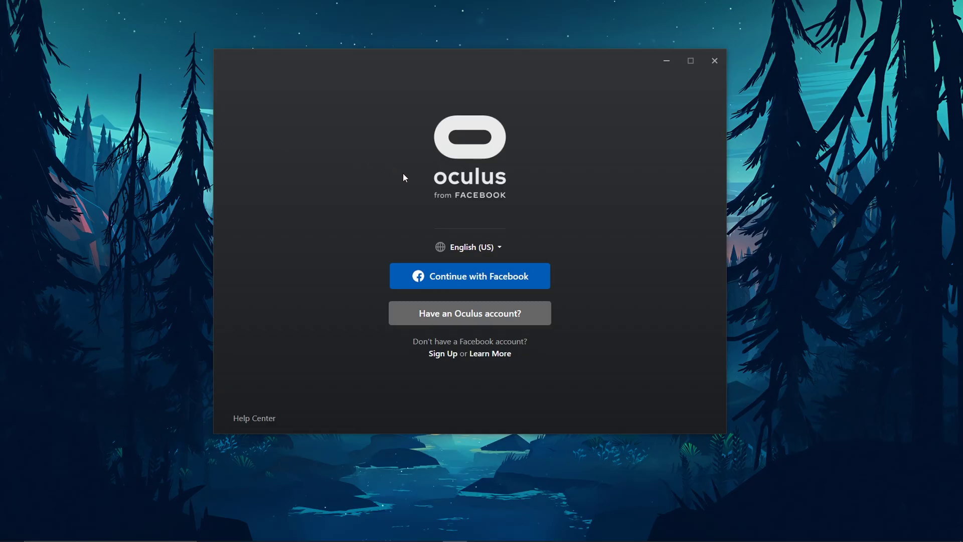
Step: Sign in to the Oculus app with Facebook and enable Oculus Link (Beta) on the Quest
{"action": "left_click", "coordinate": [477, 282]}
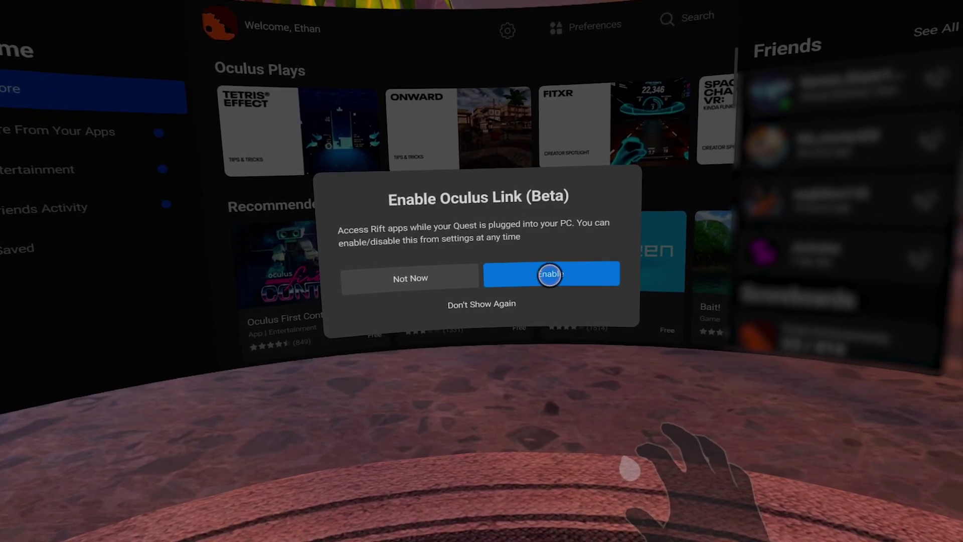
{"action": "left_click", "coordinate": [550, 274]}
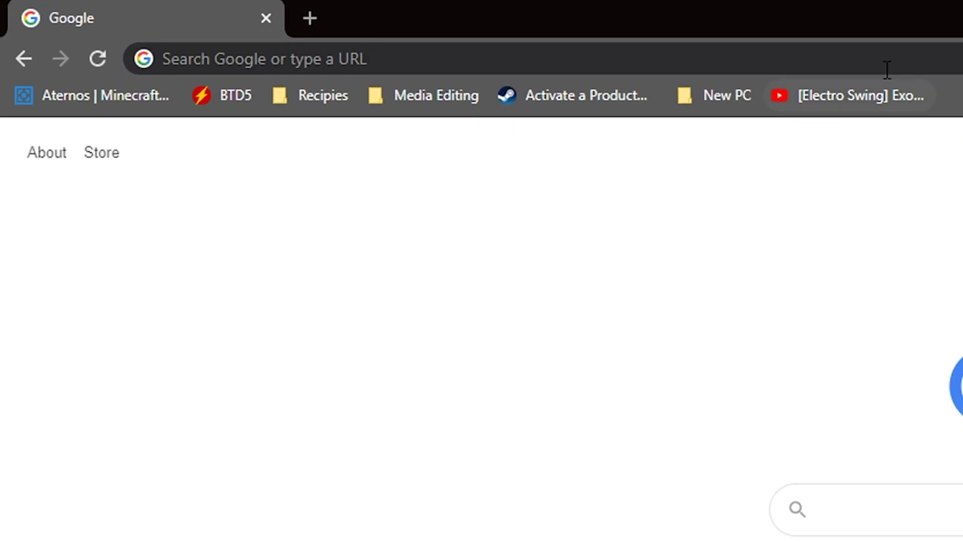
Step: Open dashboard.oculus.com and start creating a new developer organization
{"action": "left_click", "coordinate": [869, 56]}
{"action": "type", "text": "da"}
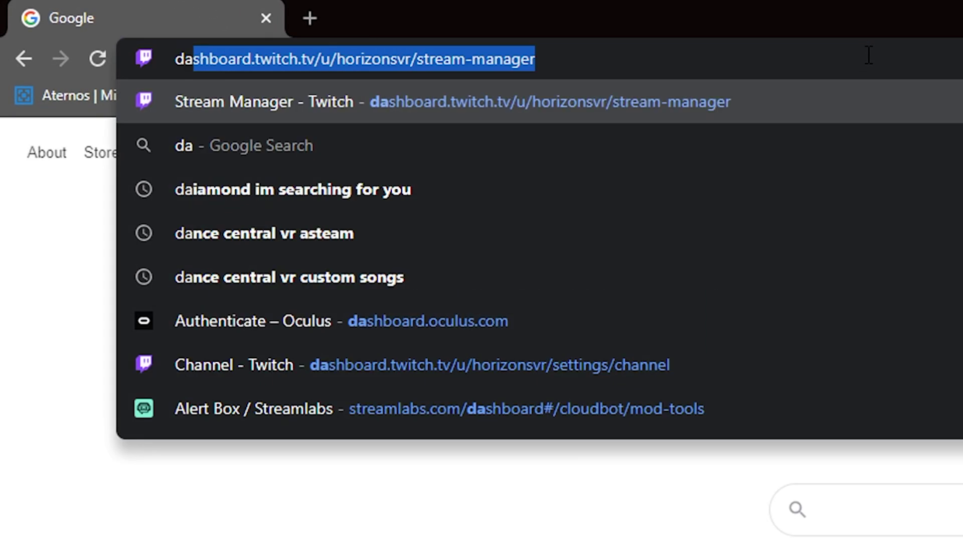
{"action": "type", "text": "shboard.oculus.com"}
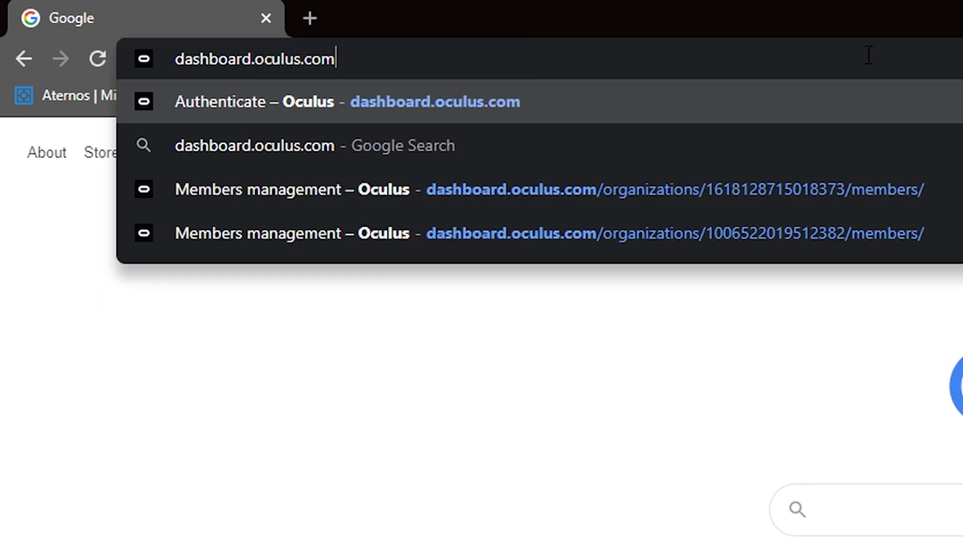
{"action": "key", "text": "Return"}
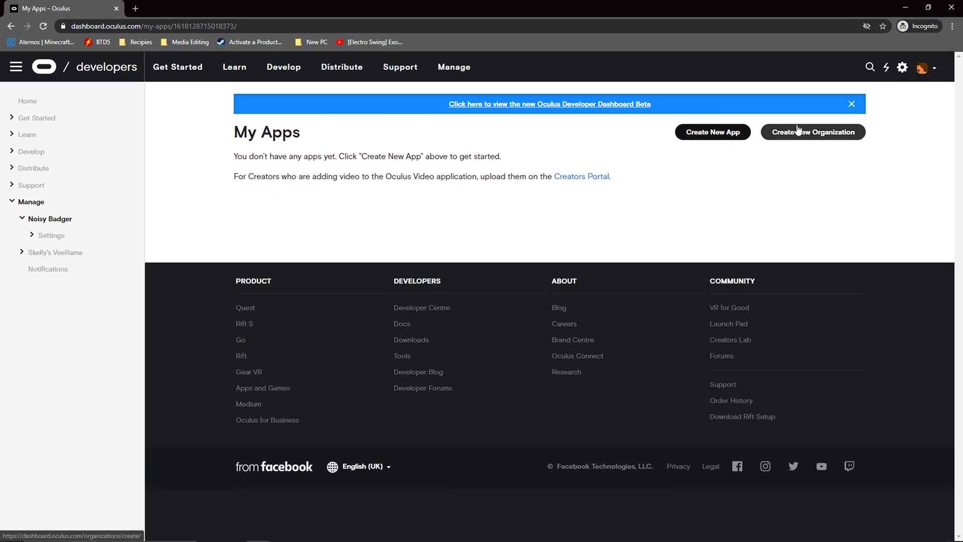
{"action": "left_click", "coordinate": [798, 130]}
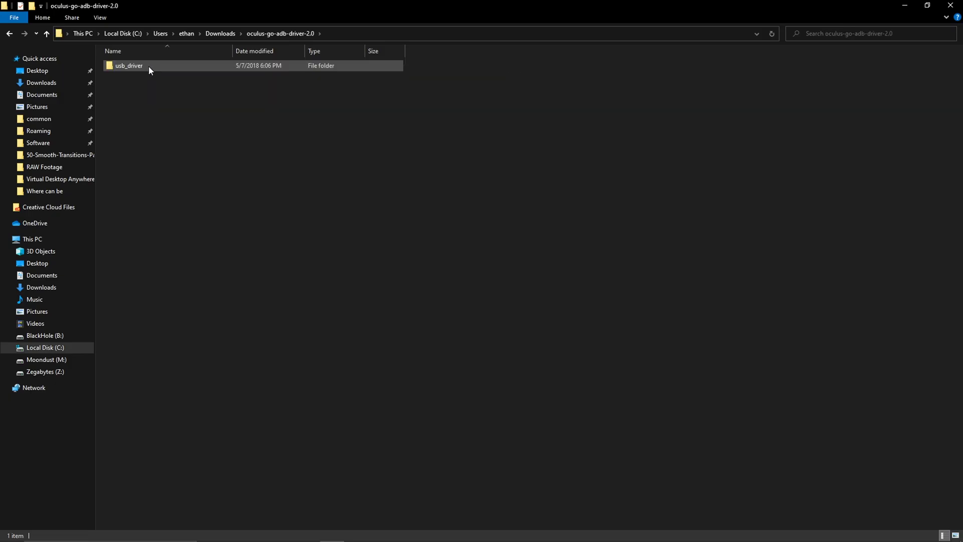
Step: In the usb_driver folder, install android_winusb.inf from its right-click menu
{"action": "double_click", "coordinate": [148, 65]}
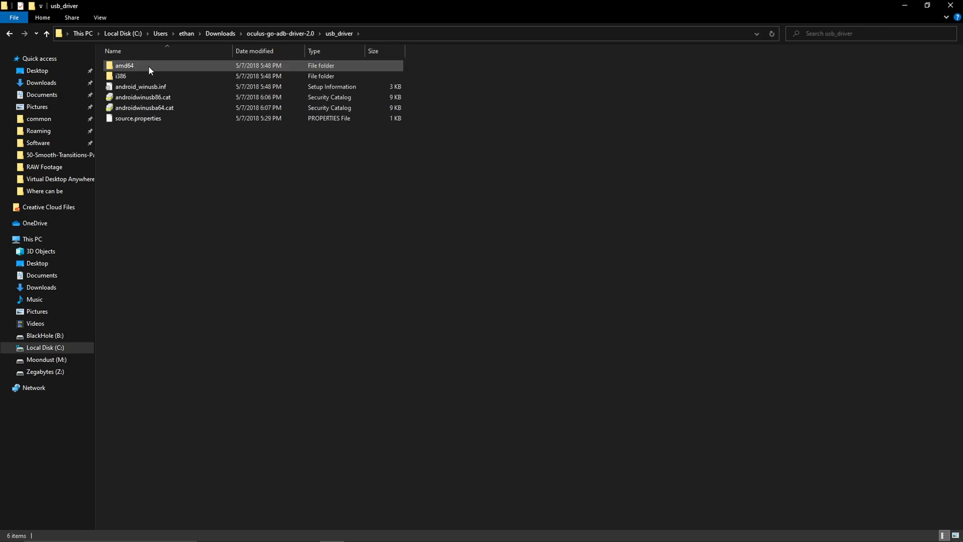
{"action": "left_click", "coordinate": [142, 87]}
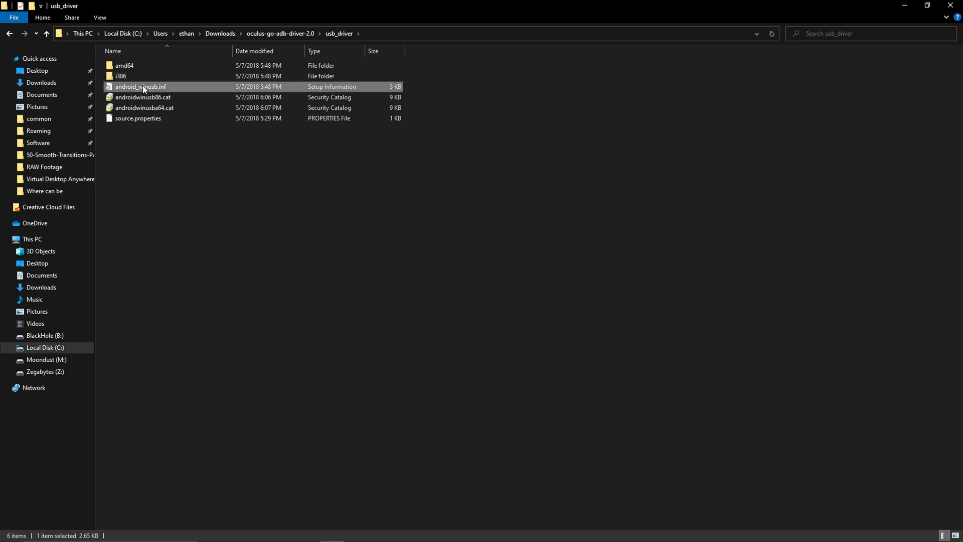
{"action": "right_click", "coordinate": [142, 86]}
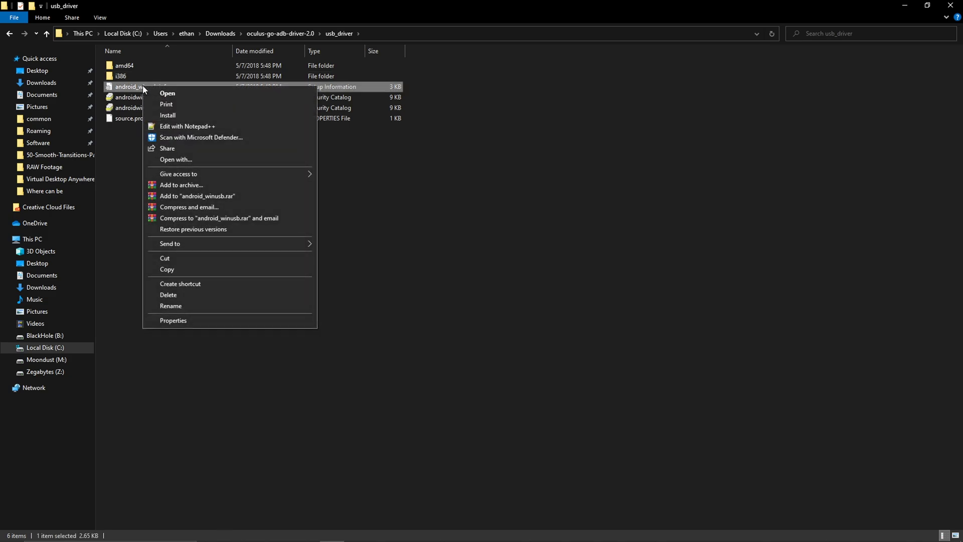
{"action": "left_click", "coordinate": [168, 116]}
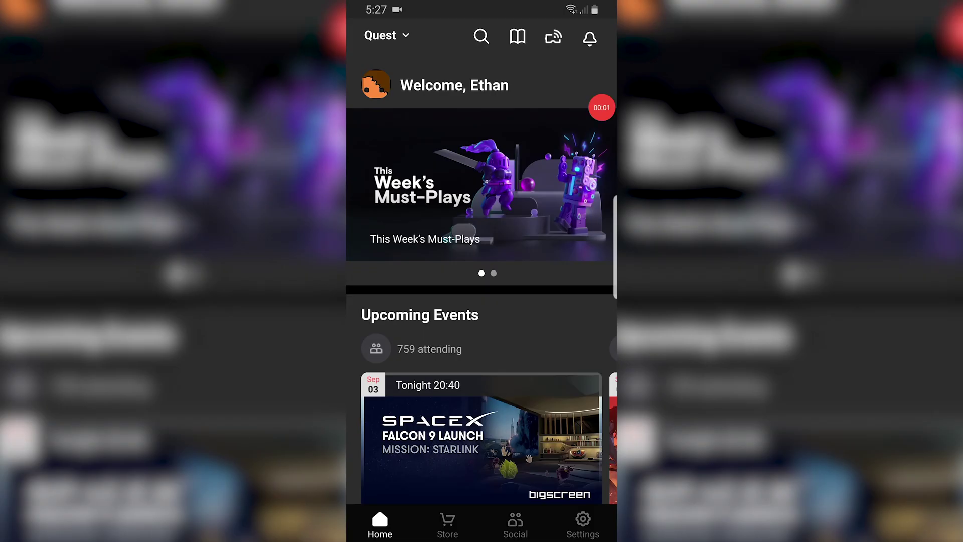
Step: In the Oculus app's Settings, go to the Quest's More Settings > Developer Mode
{"action": "left_click", "coordinate": [583, 524]}
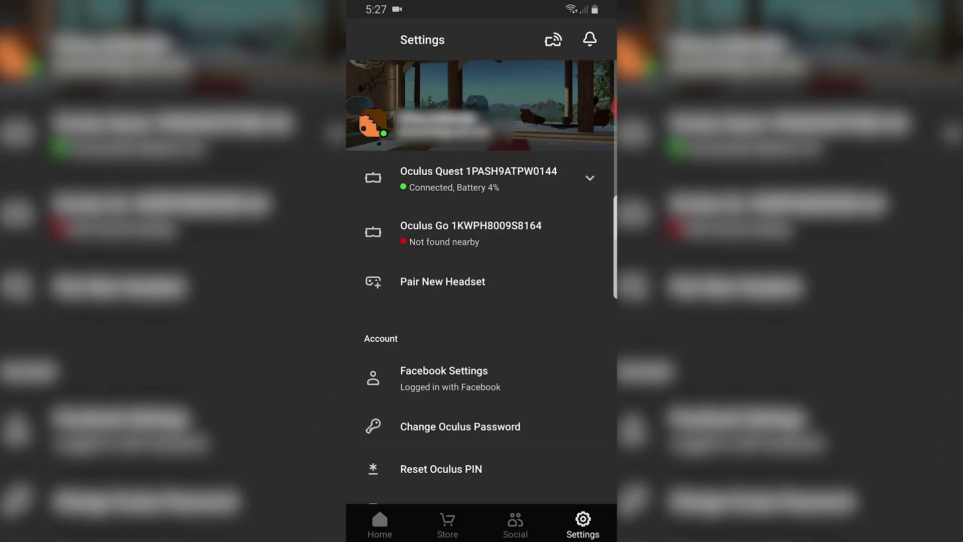
{"action": "left_click", "coordinate": [433, 335]}
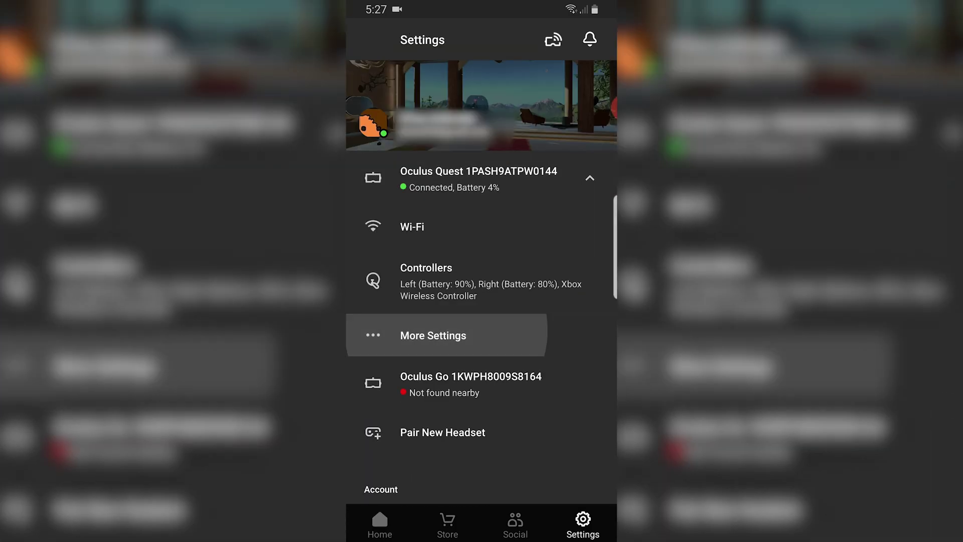
{"action": "left_click", "coordinate": [442, 209]}
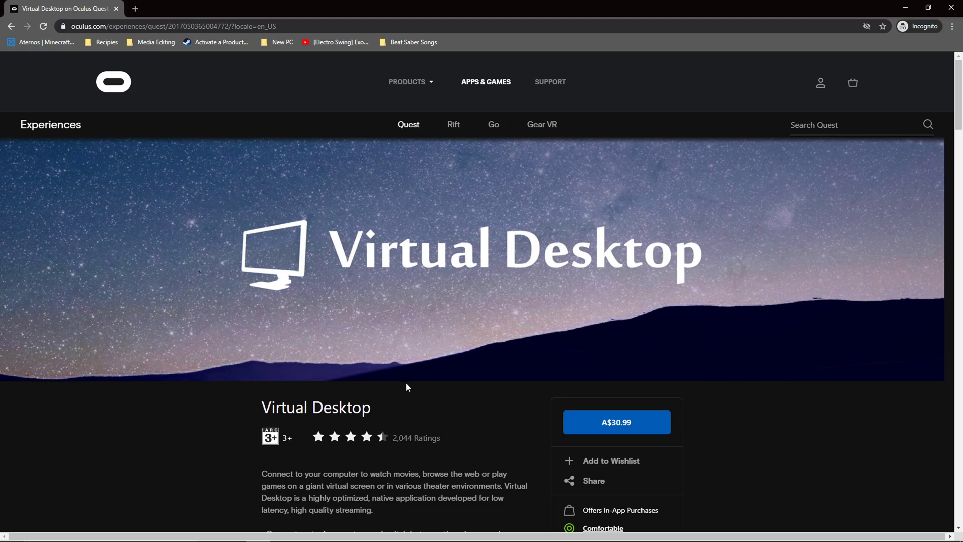
Step: Look over the Virtual Desktop store listing, then open the Virtual Desktop VR Patch page in SideQuest
{"action": "mouse_move", "coordinate": [407, 376]}
{"action": "scroll", "coordinate": [406, 377], "scroll_direction": "down", "scroll_amount": 3}
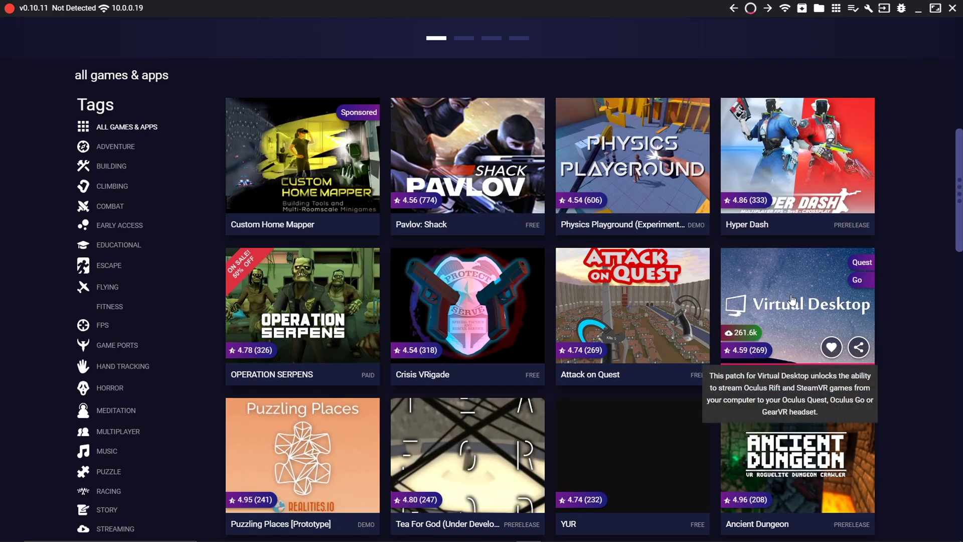
{"action": "left_click", "coordinate": [790, 294]}
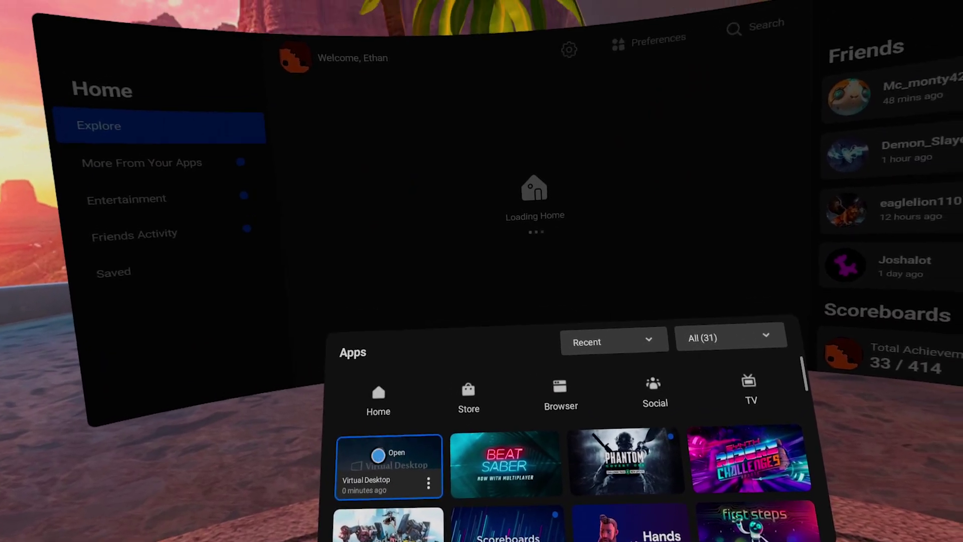
Step: Launch Virtual Desktop on the Quest and browse the PC's Oculus and Steam games library
{"action": "left_click", "coordinate": [378, 455]}
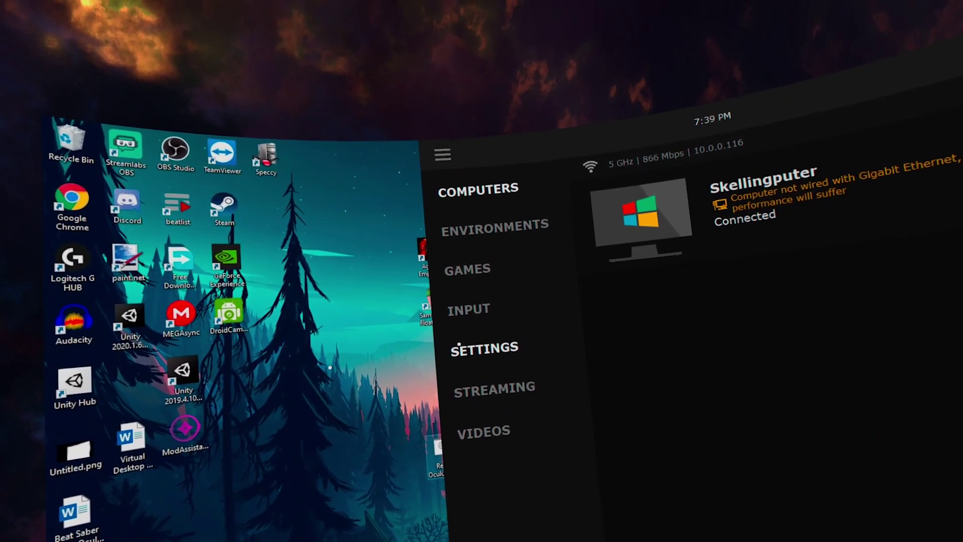
{"action": "left_click", "coordinate": [454, 246]}
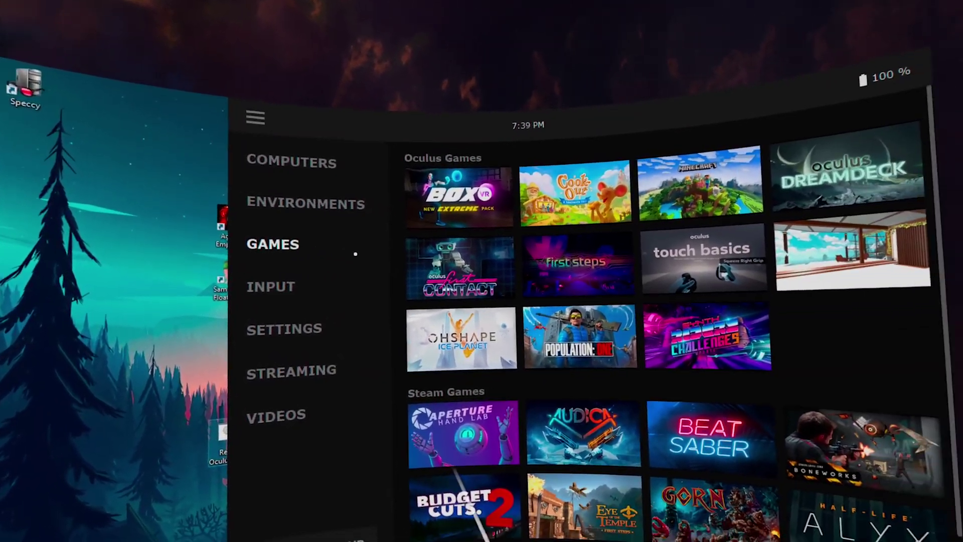
{"action": "scroll", "coordinate": [466, 273], "scroll_direction": "down", "scroll_amount": 3}
{"action": "scroll", "coordinate": [466, 273], "scroll_direction": "down", "scroll_amount": 3}
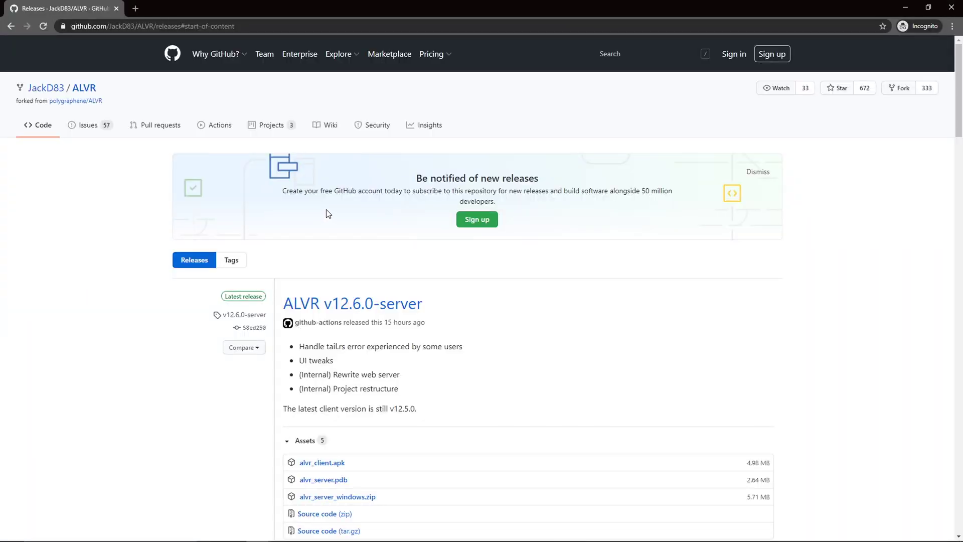
Step: Download alvr_client.apk from the ALVR v12.6.0 release and drag it over to SideQuest
{"action": "scroll", "coordinate": [531, 295], "scroll_direction": "down", "scroll_amount": 4}
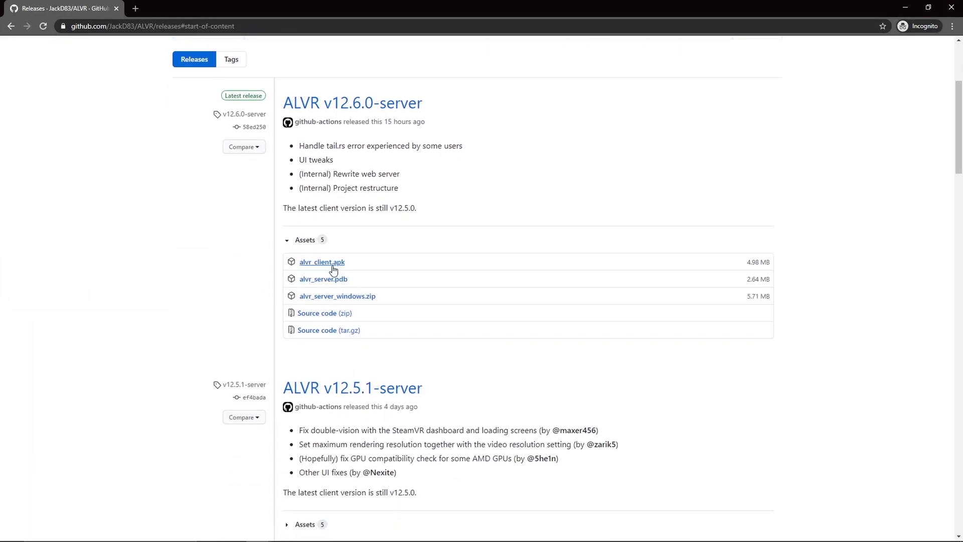
{"action": "left_click", "coordinate": [318, 263]}
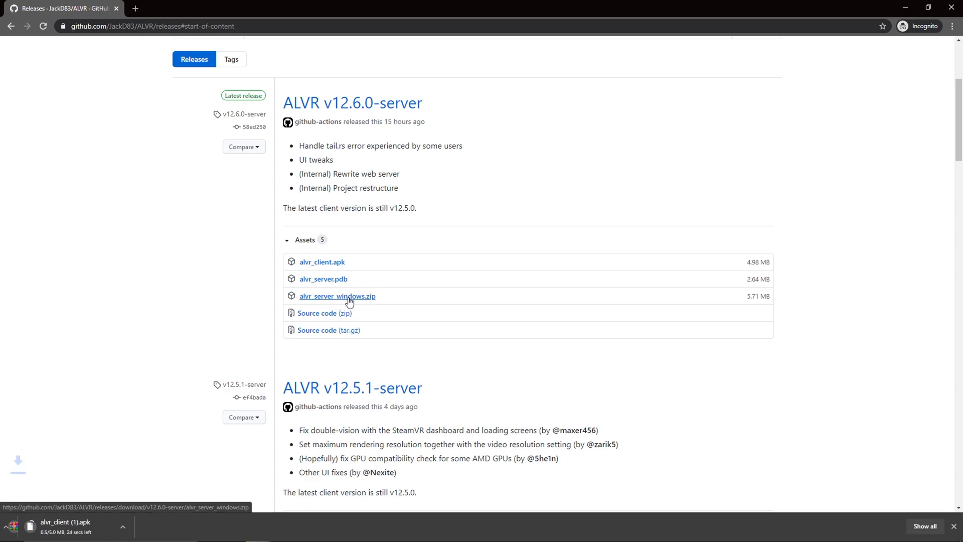
{"action": "scroll", "coordinate": [151, 508], "scroll_direction": "up", "scroll_amount": 1}
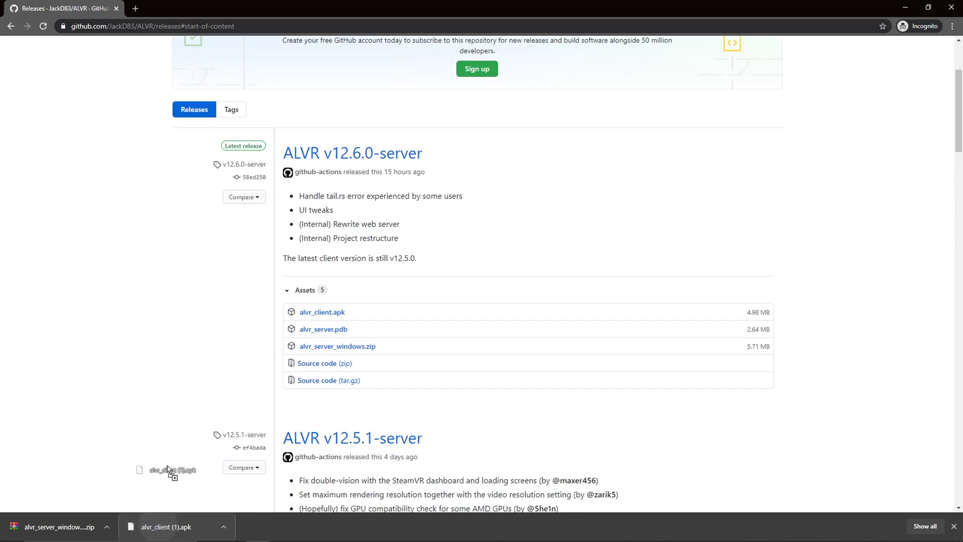
{"action": "left_click_drag", "start_coordinate": [168, 468], "coordinate": [99, 43]}
{"action": "key", "text": "alt+Tab"}
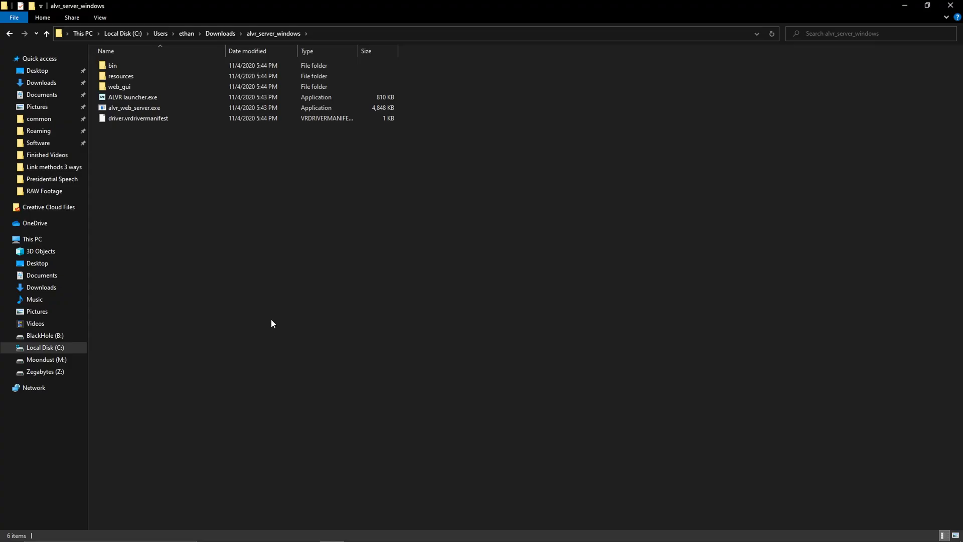
Step: Run ALVR launcher.exe, add firewall rules, register the SteamVR driver, and advance to the preset step
{"action": "double_click", "coordinate": [165, 100]}
{"action": "left_click", "coordinate": [485, 296]}
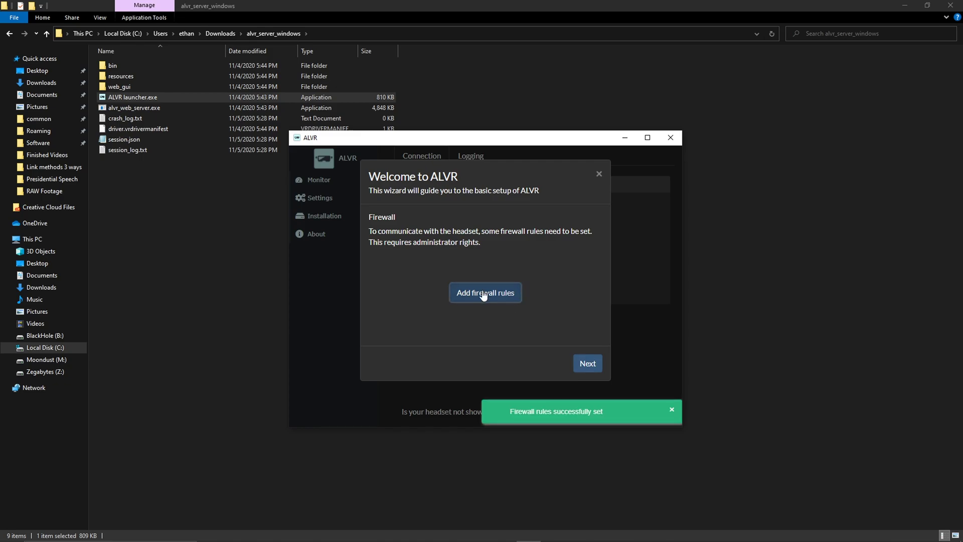
{"action": "left_click", "coordinate": [587, 362]}
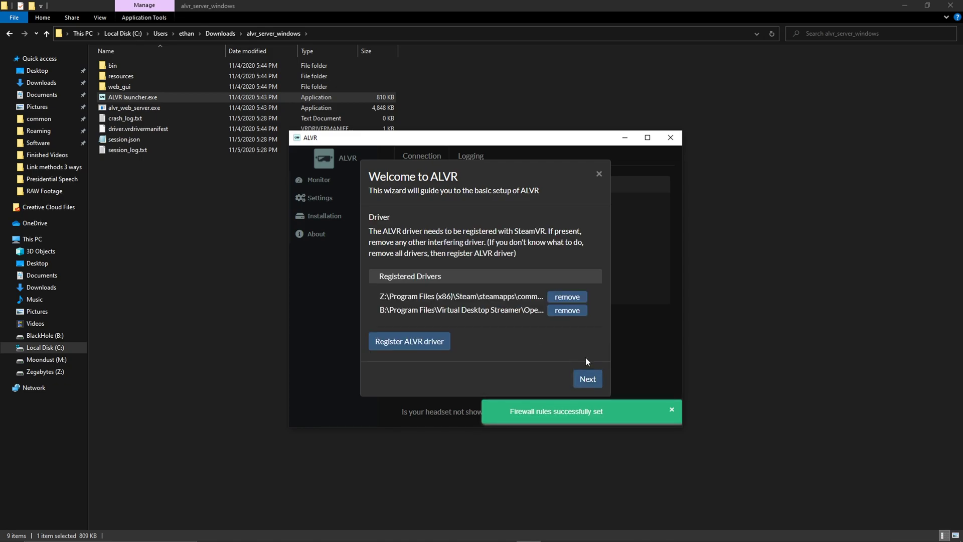
{"action": "left_click", "coordinate": [404, 342]}
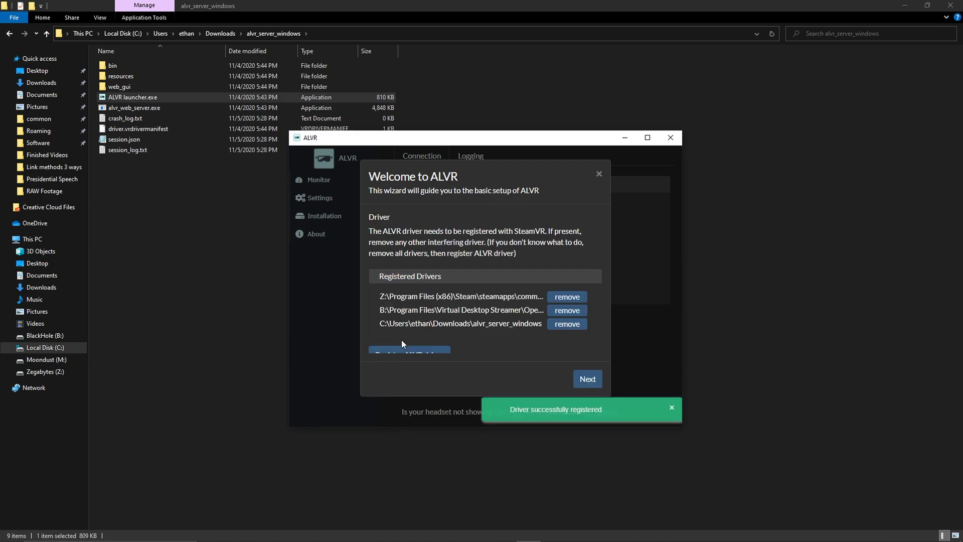
{"action": "left_click", "coordinate": [590, 381]}
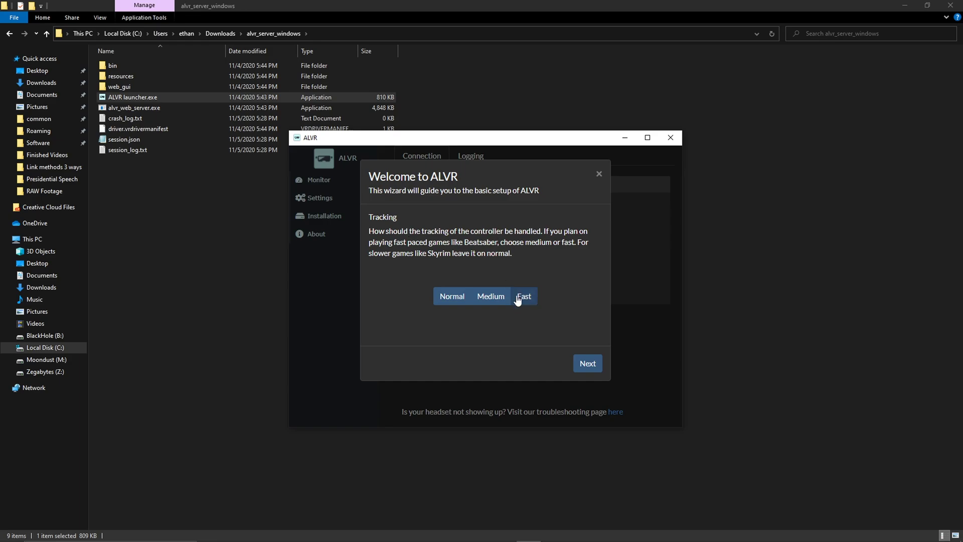
{"action": "left_click", "coordinate": [590, 371]}
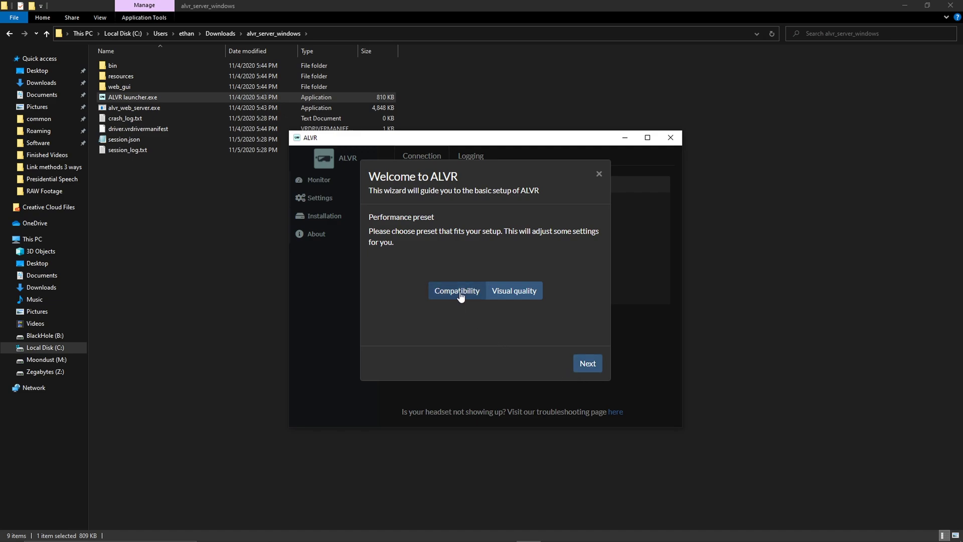
Step: Finish the ALVR setup wizard, then launch ALVR from the Quest's Unknown Sources apps
{"action": "left_click", "coordinate": [588, 365]}
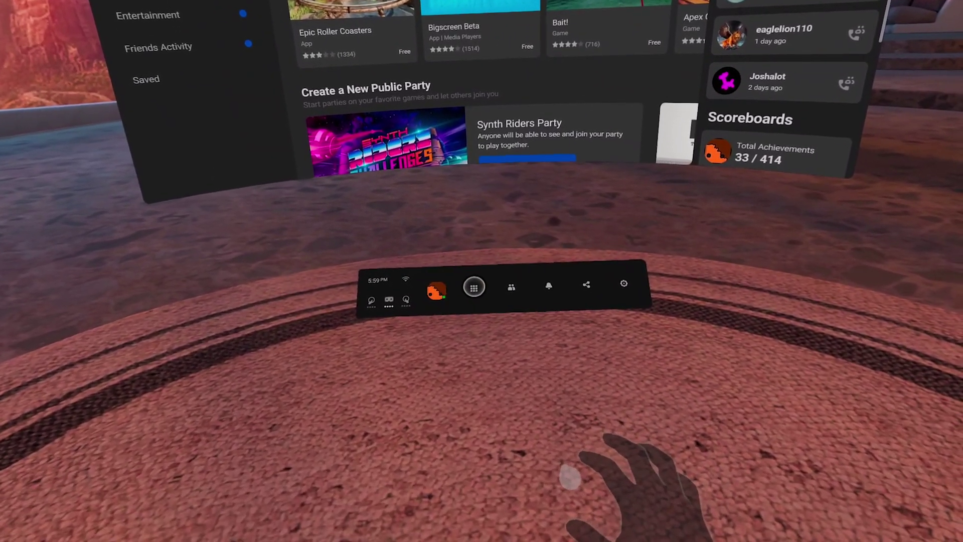
{"action": "left_click", "coordinate": [452, 315]}
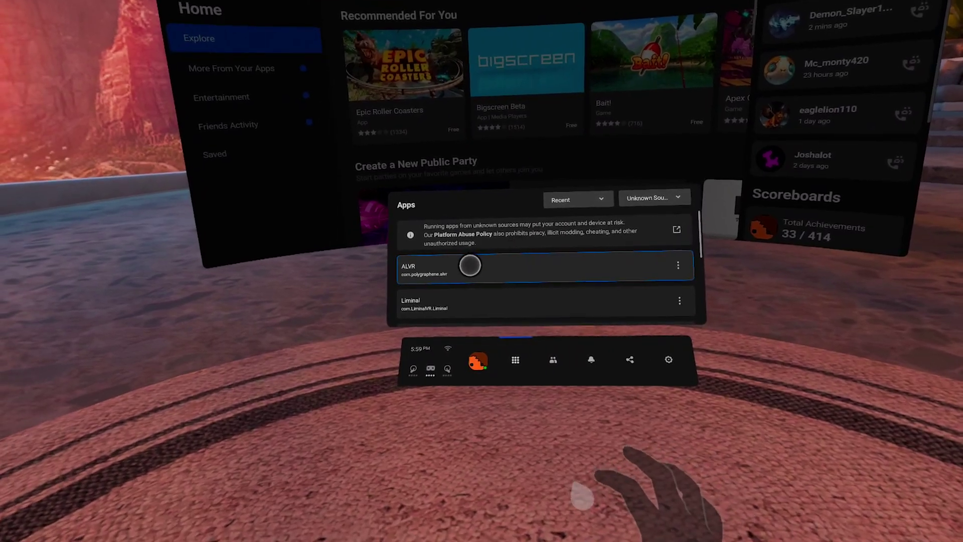
{"action": "left_click", "coordinate": [451, 285]}
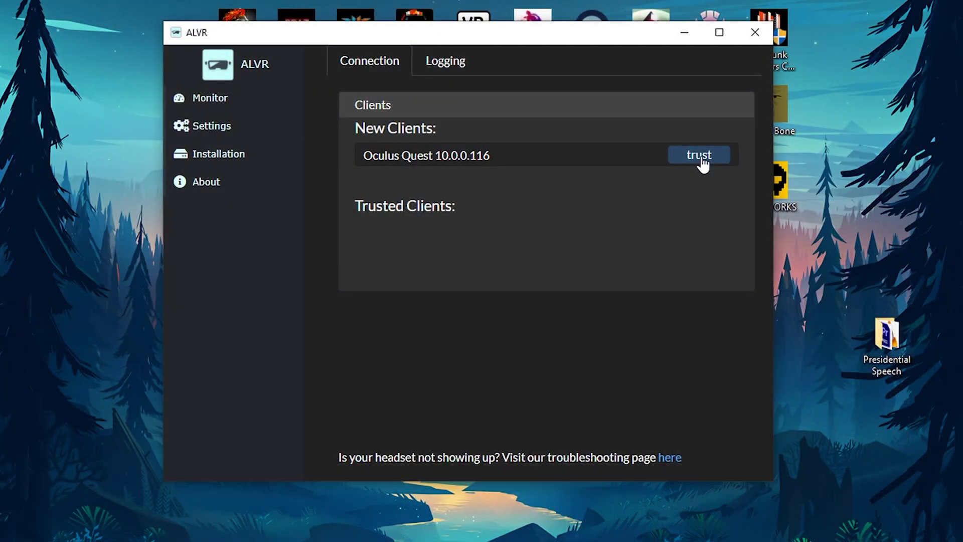
Step: Trust the Oculus Quest client at 10.0.0.116 in ALVR's Connection tab
{"action": "left_click", "coordinate": [702, 158]}
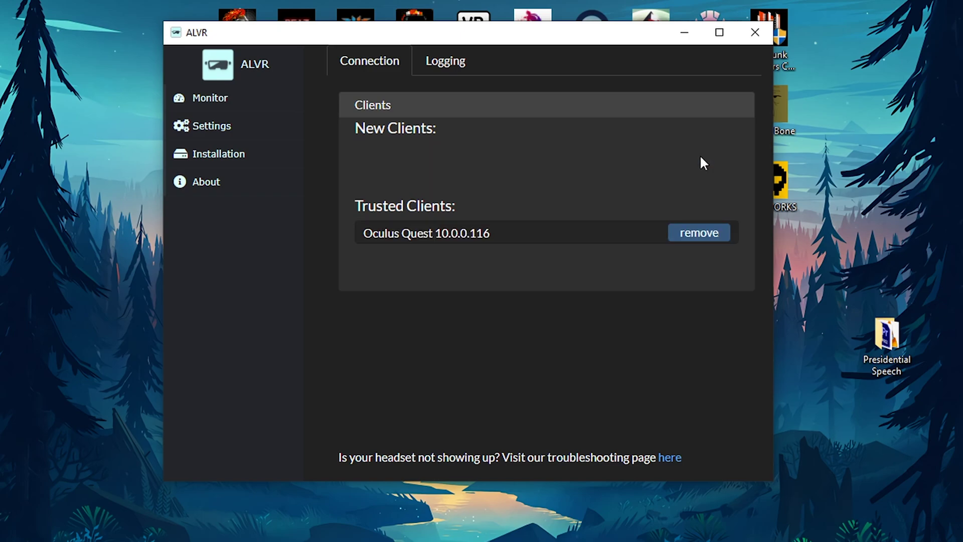